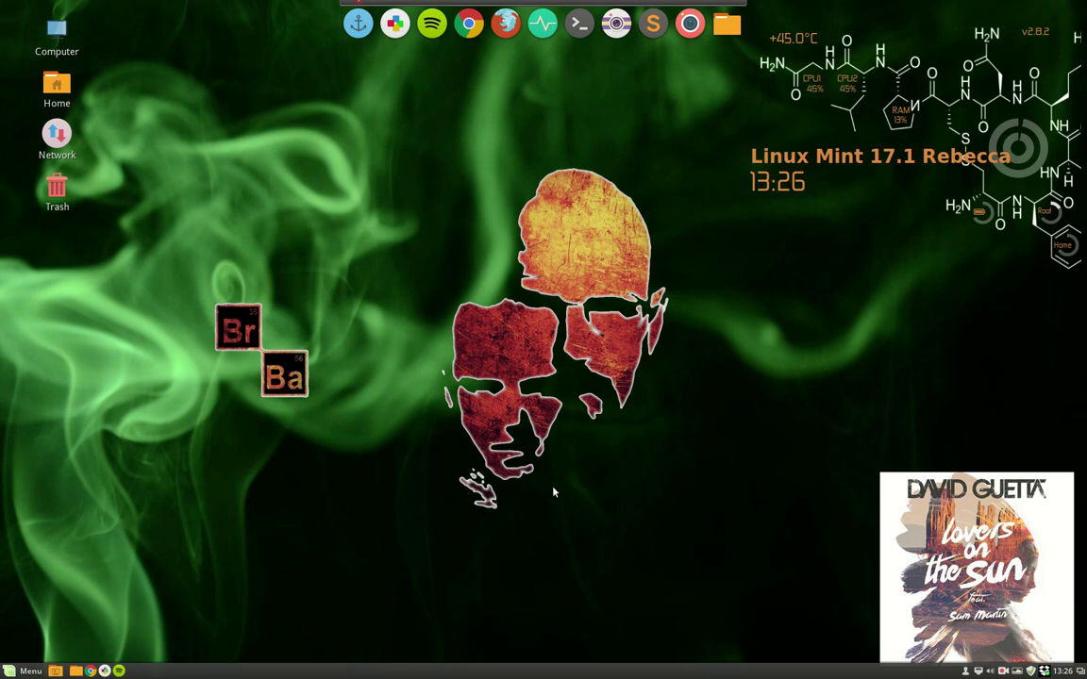
Flip to Workspace 2 and back, then enter Workspace 2 from the Expo overview.
{"action": "key", "text": "ctrl+alt+Right"}
{"action": "key", "text": "ctrl+alt+Left"}
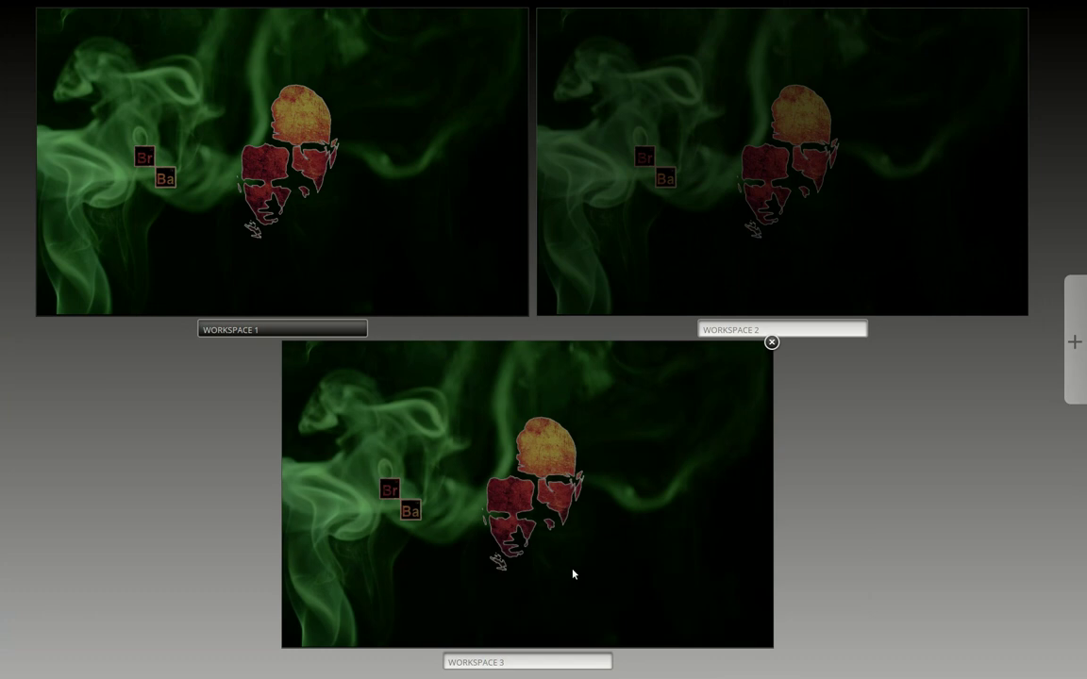
{"action": "left_click", "coordinate": [572, 574]}
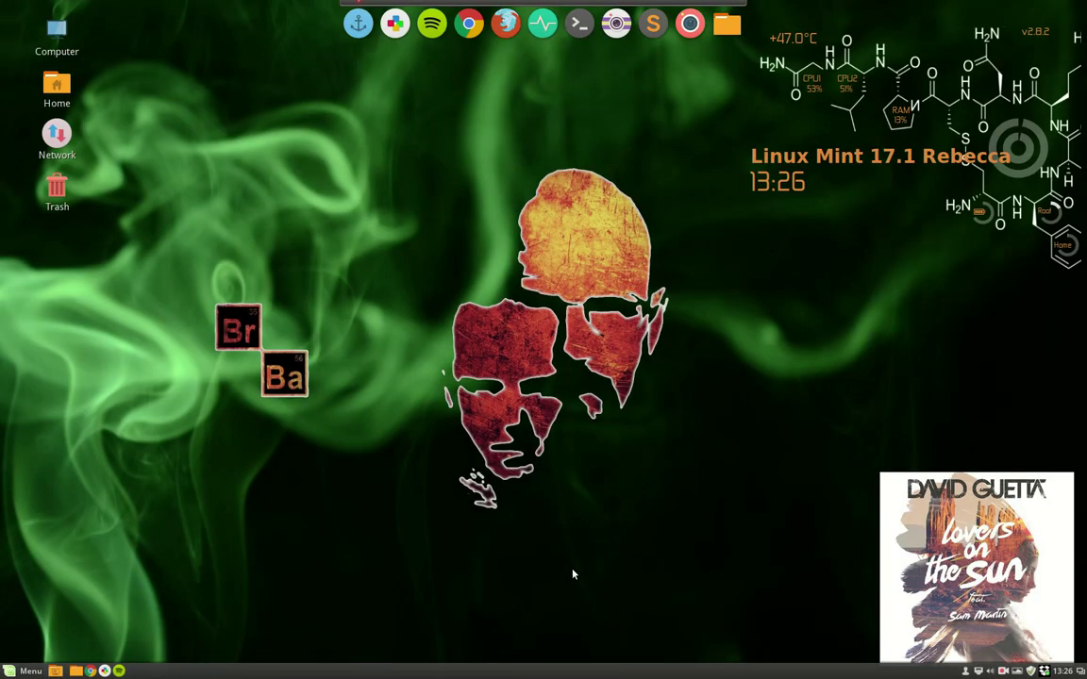
Move from Workspace 2 over to Workspace 3 with Ctrl+Alt+Right.
{"action": "key", "text": "ctrl+alt+Right"}
{"action": "key", "text": "ctrl+alt+Right"}
{"action": "key", "text": "Down"}
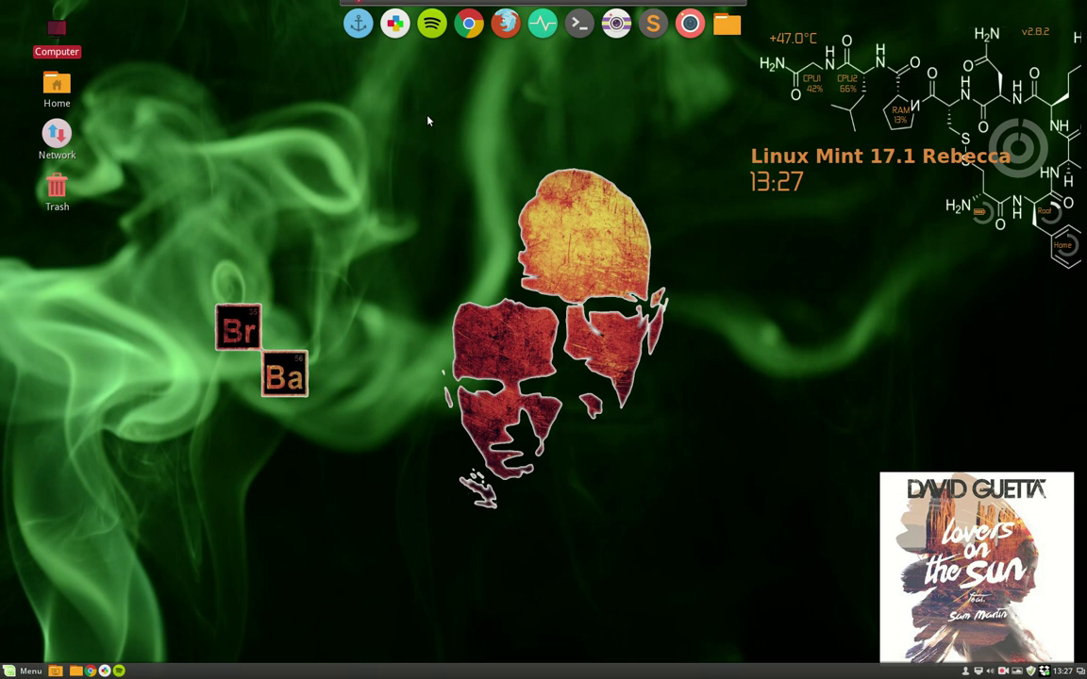
Launch System Settings from the Menu's favourites.
{"action": "left_click", "coordinate": [26, 671]}
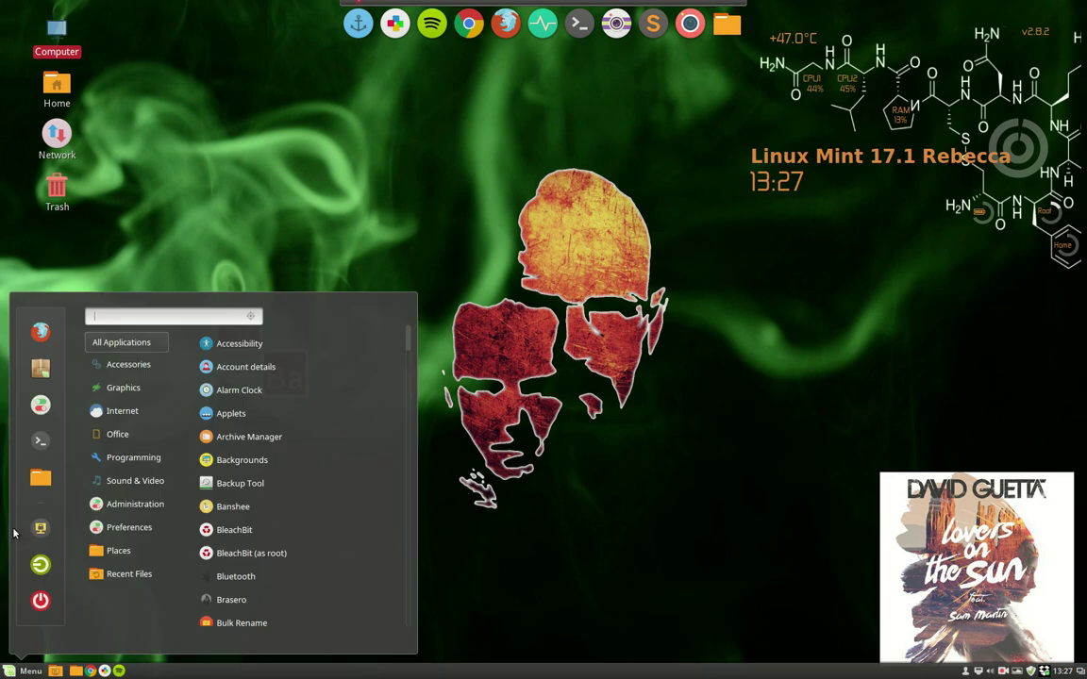
{"action": "left_click", "coordinate": [41, 406]}
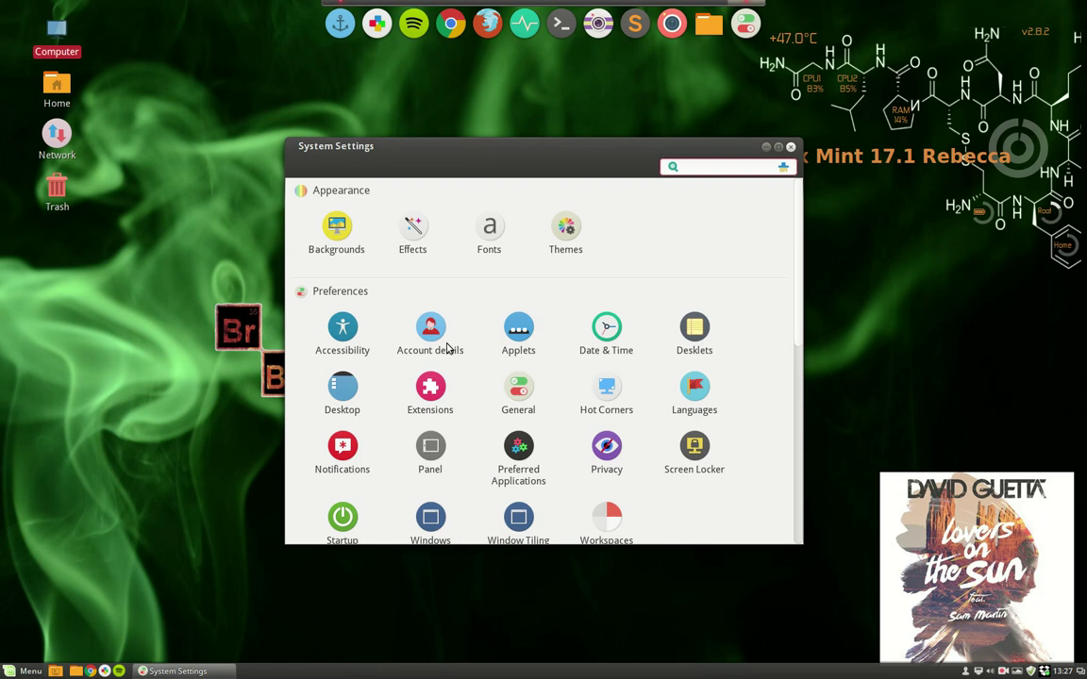
{"action": "scroll", "coordinate": [454, 380], "scroll_direction": "down", "scroll_amount": 2}
{"action": "scroll", "coordinate": [454, 380], "scroll_direction": "down", "scroll_amount": 1}
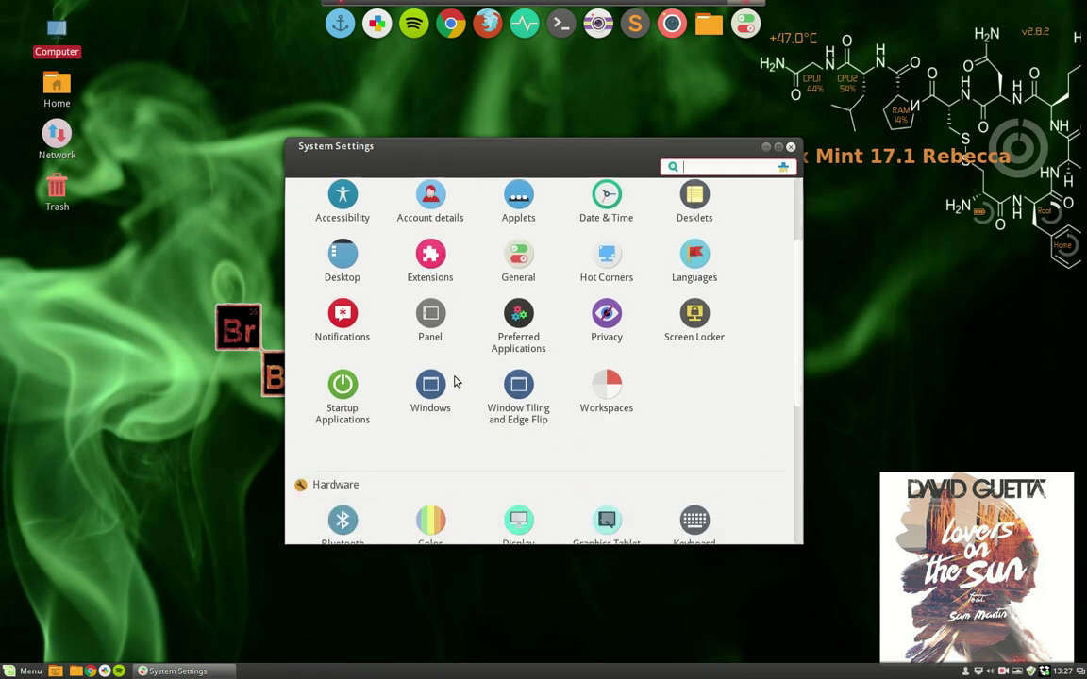
{"action": "scroll", "coordinate": [454, 380], "scroll_direction": "down", "scroll_amount": 1}
{"action": "scroll", "coordinate": [453, 380], "scroll_direction": "down", "scroll_amount": 2}
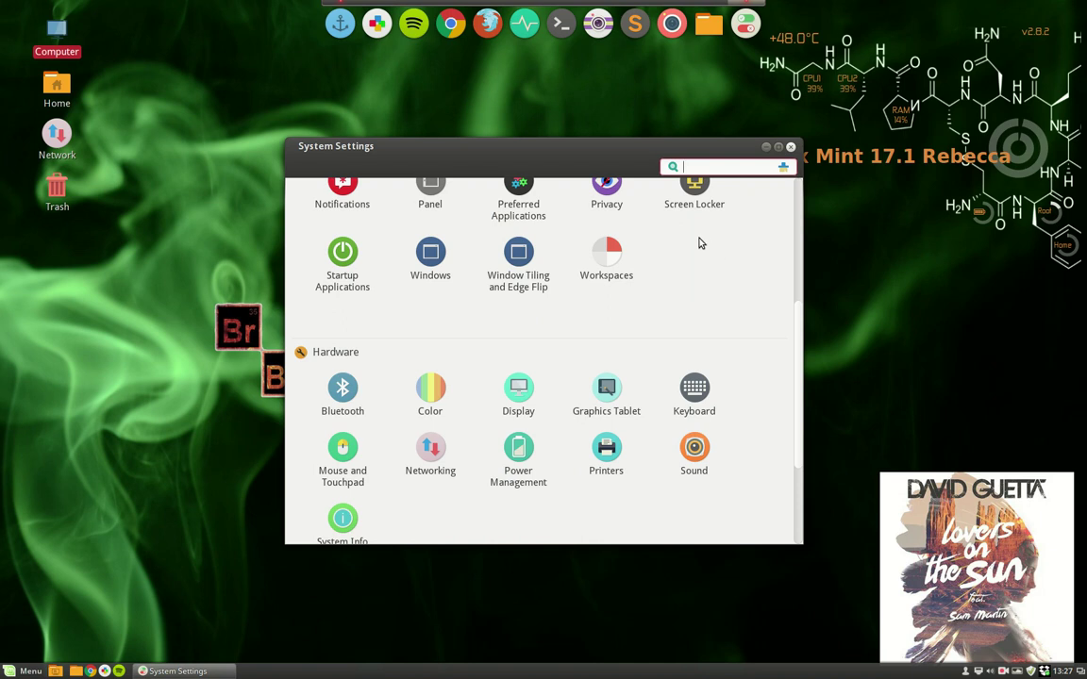
{"action": "type", "text": "wo"}
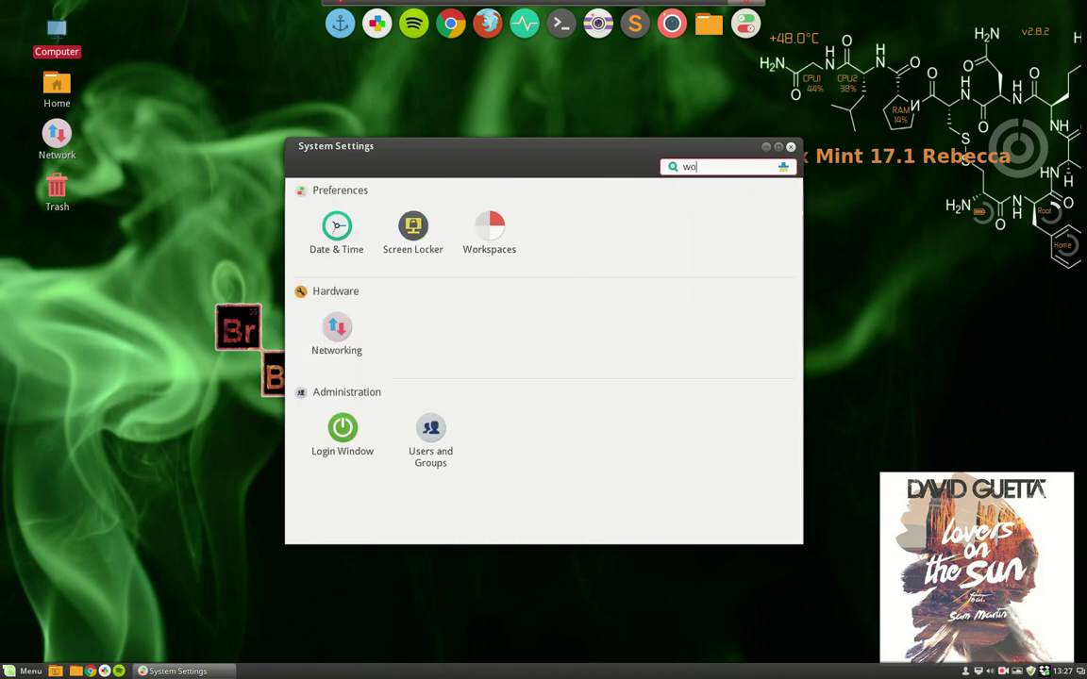
{"action": "type", "text": "rk"}
Open Workspaces from the search results and move its window slightly up and left.
{"action": "left_click", "coordinate": [417, 236]}
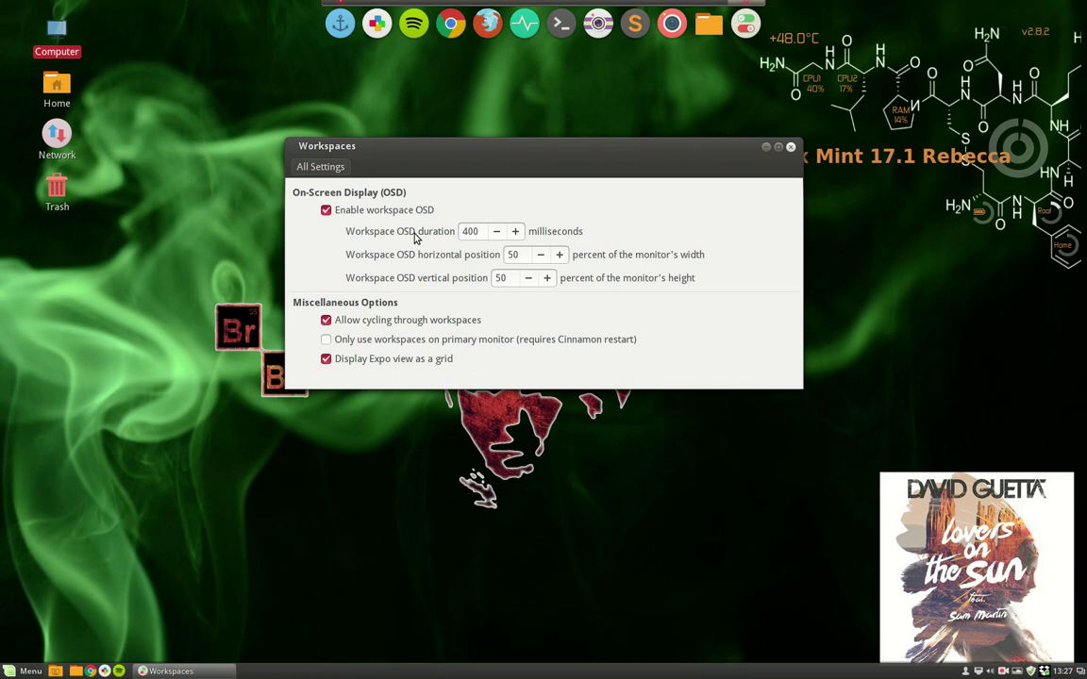
{"action": "left_click_drag", "start_coordinate": [544, 177], "coordinate": [519, 155]}
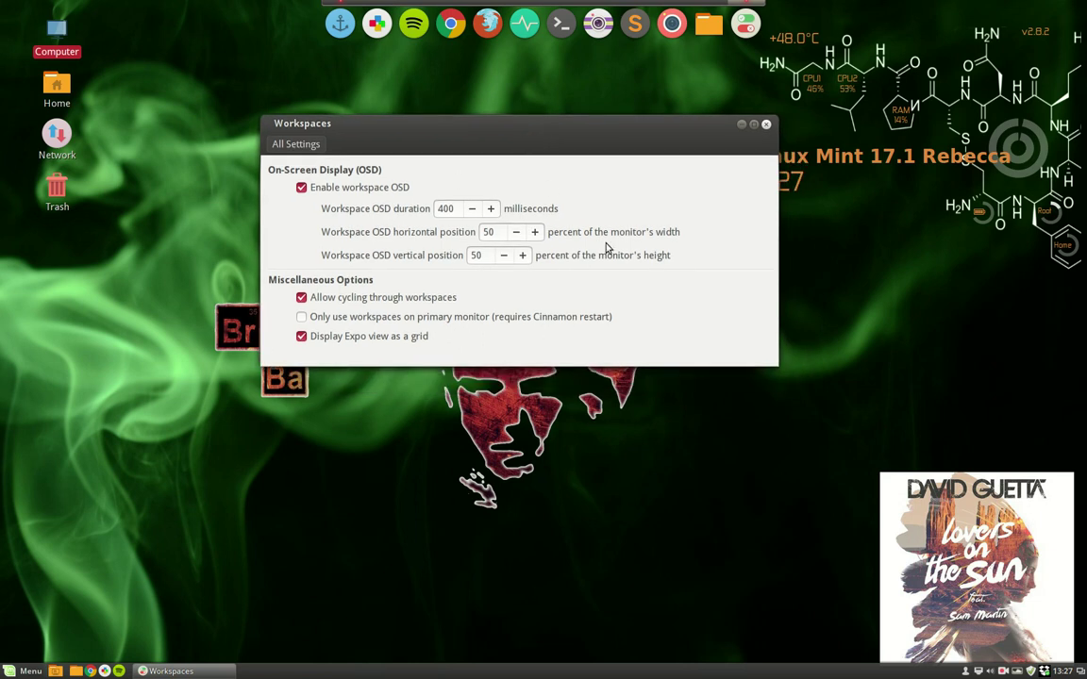